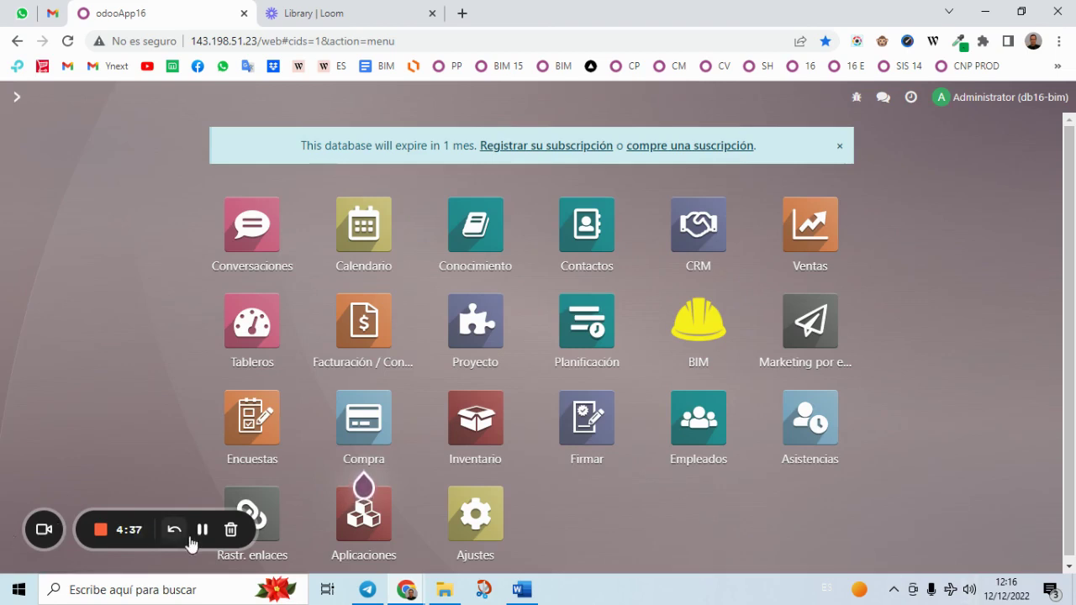
- Start a new project record in the BIM app's Obras and name it "Obra nueva"
left_click(699, 326)
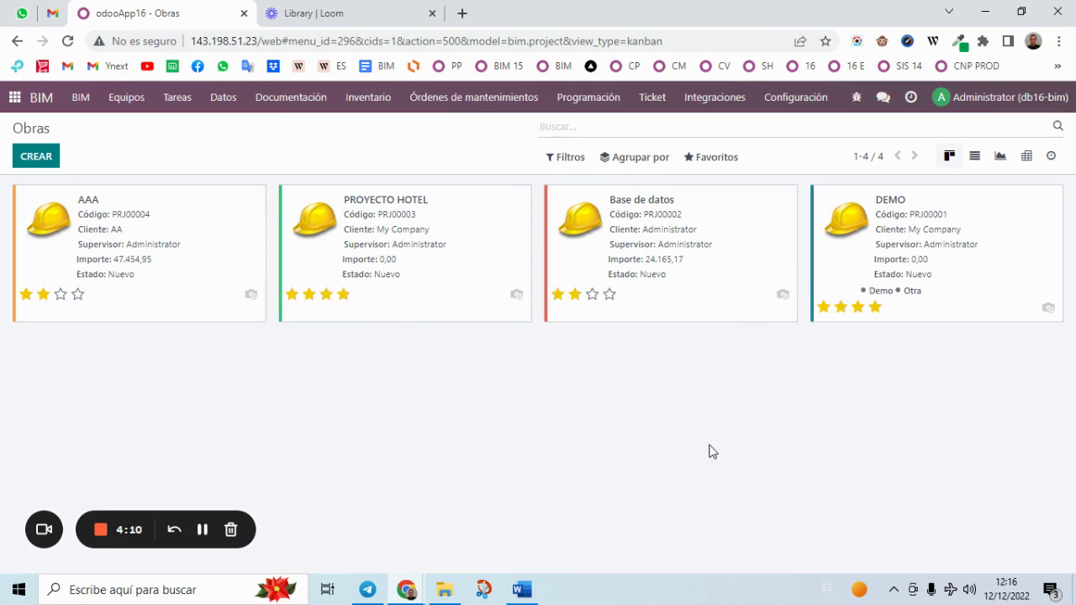
left_click(36, 165)
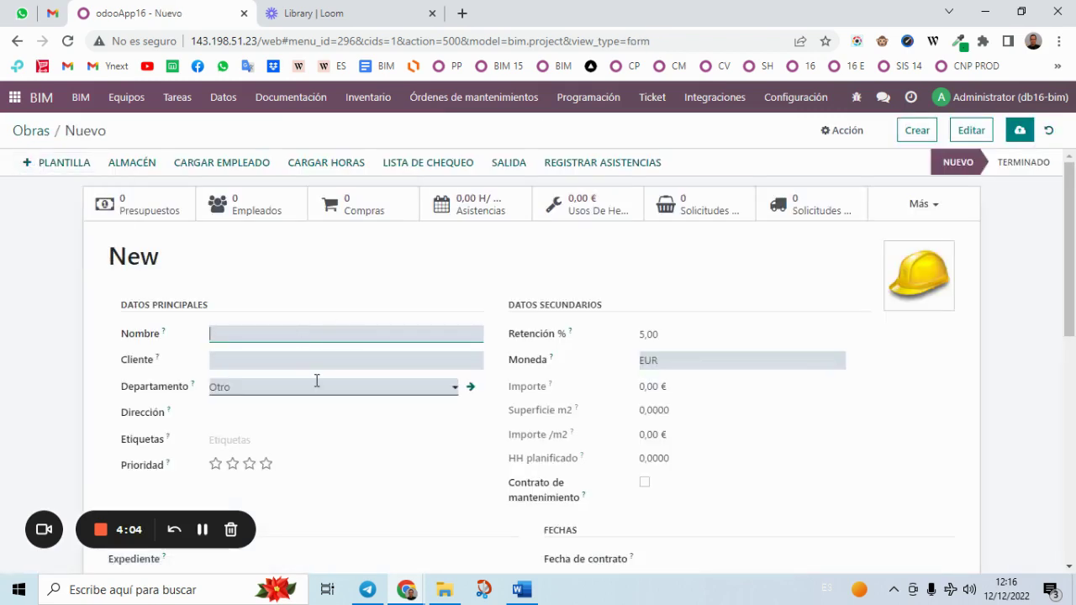
scroll(336, 380, "down", 1)
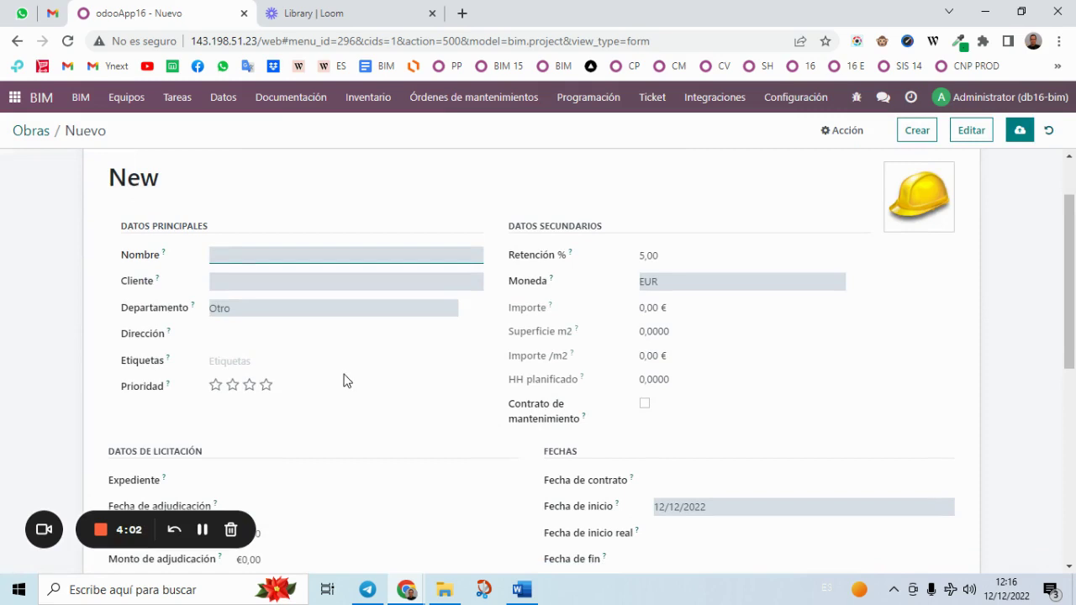
scroll(343, 381, "down", 1)
scroll(343, 381, "down", 1)
scroll(345, 380, "down", 2)
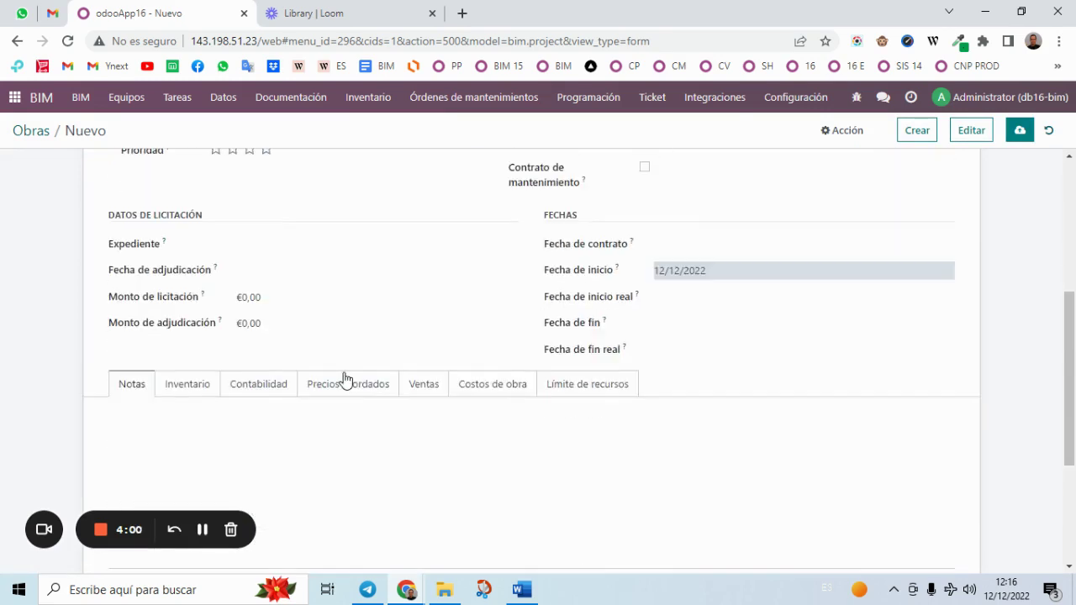
scroll(346, 380, "up", 2)
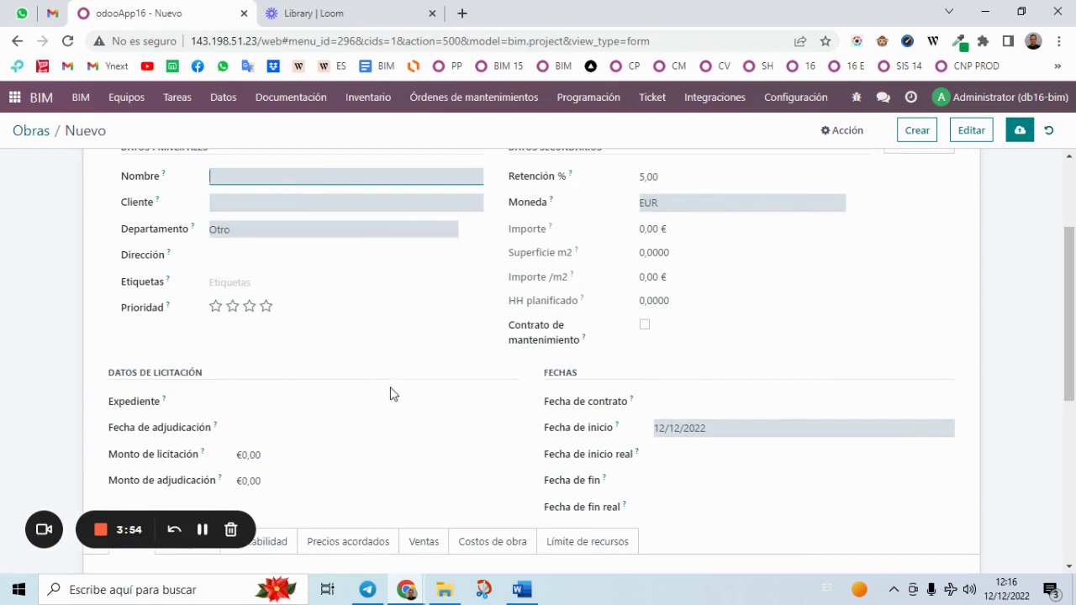
scroll(392, 394, "up", 3)
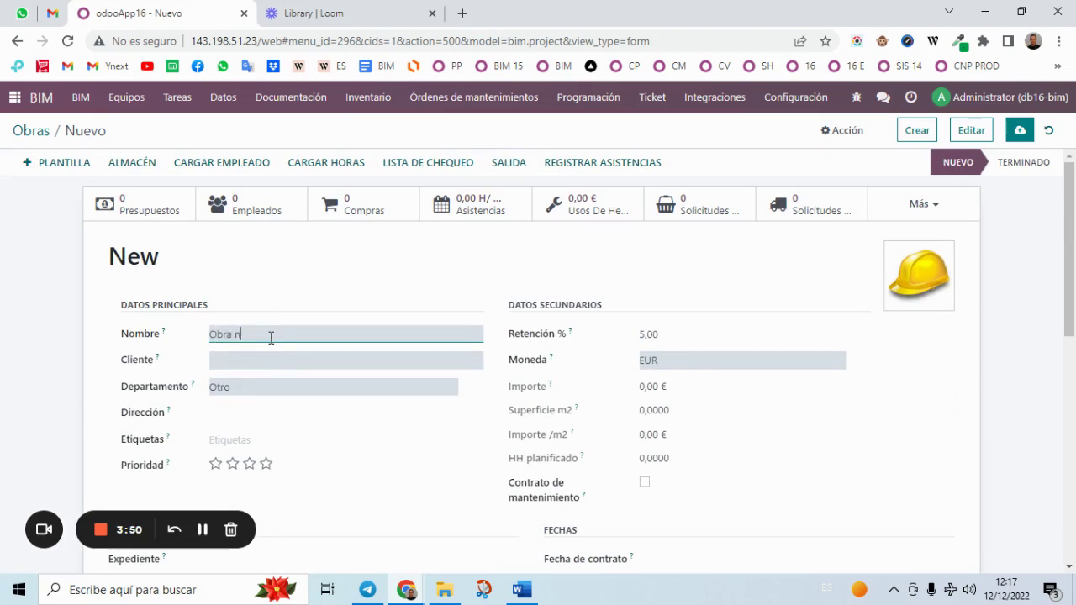
- Set the new project's client to Administrator and its department to INGENIERÍA
left_click(300, 361)
left_click(270, 428)
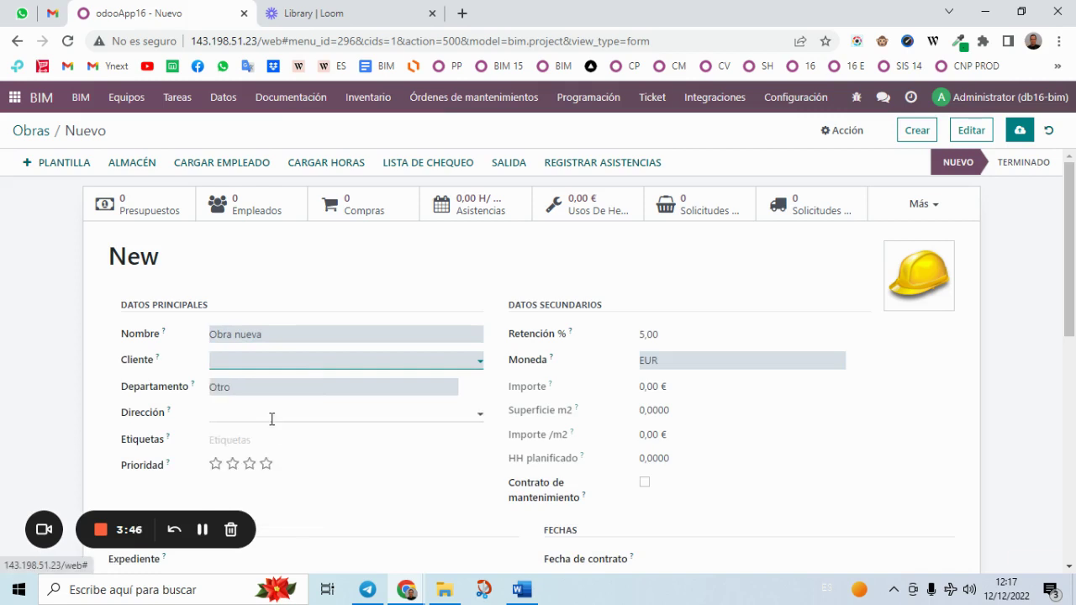
left_click(267, 388)
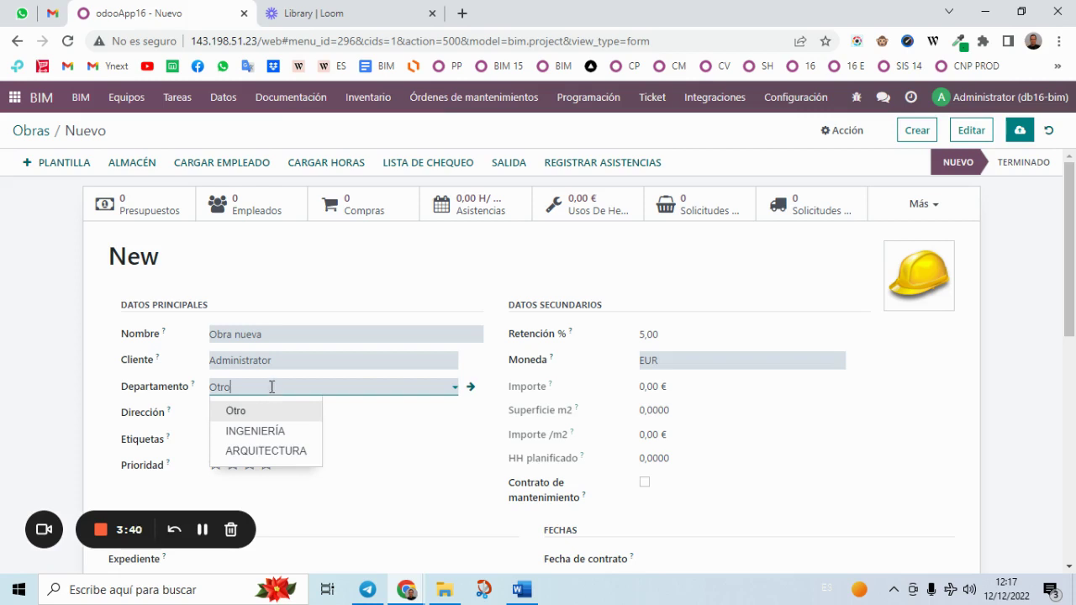
left_click(257, 433)
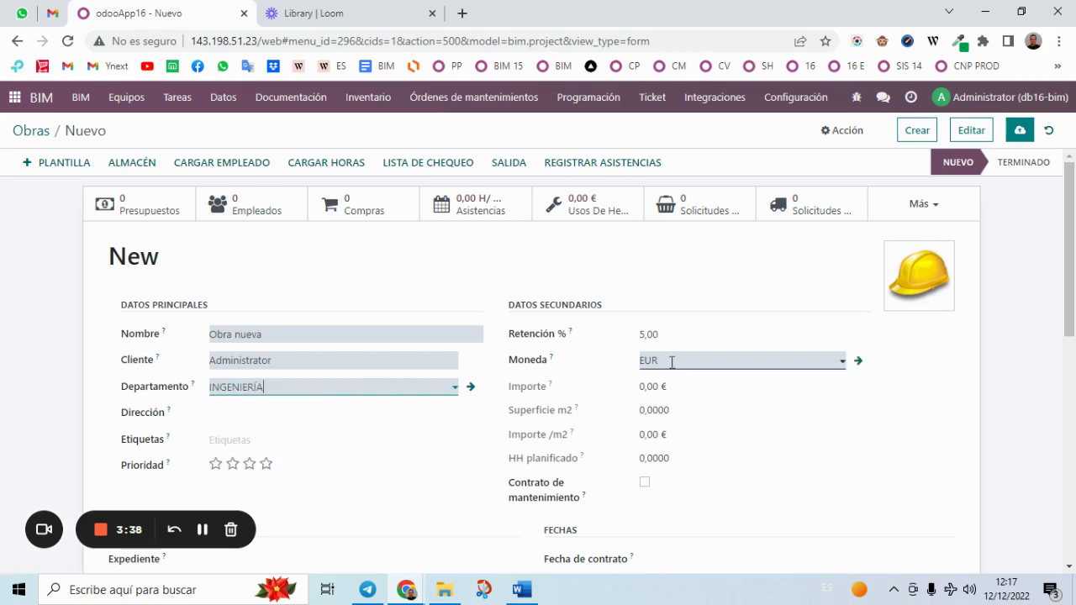
- Check the project's secondary data and dates, and save the new project record
scroll(672, 362, "down", 1)
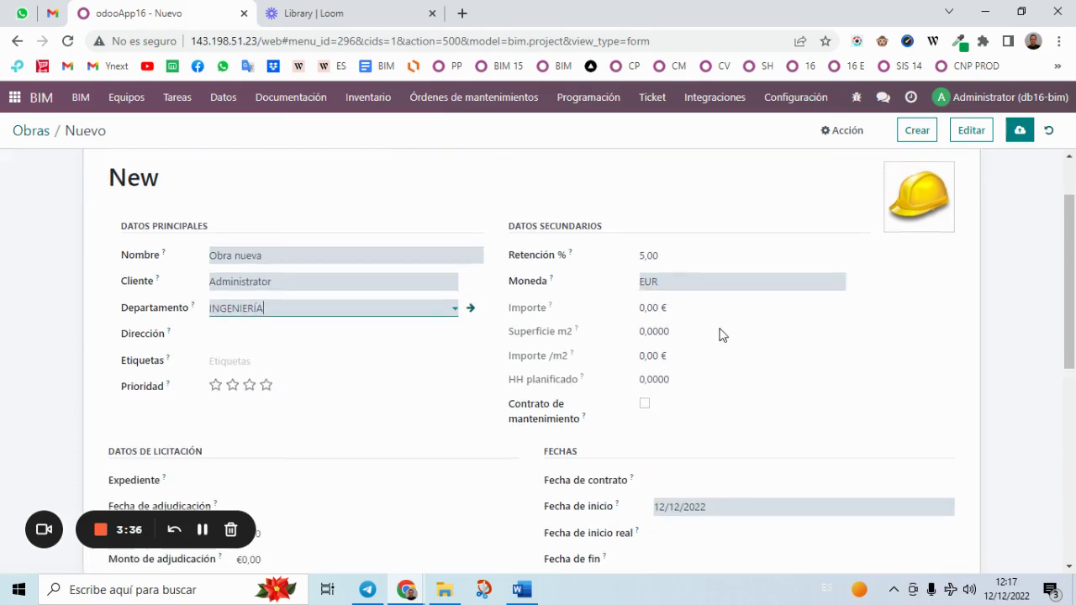
scroll(719, 335, "down", 2)
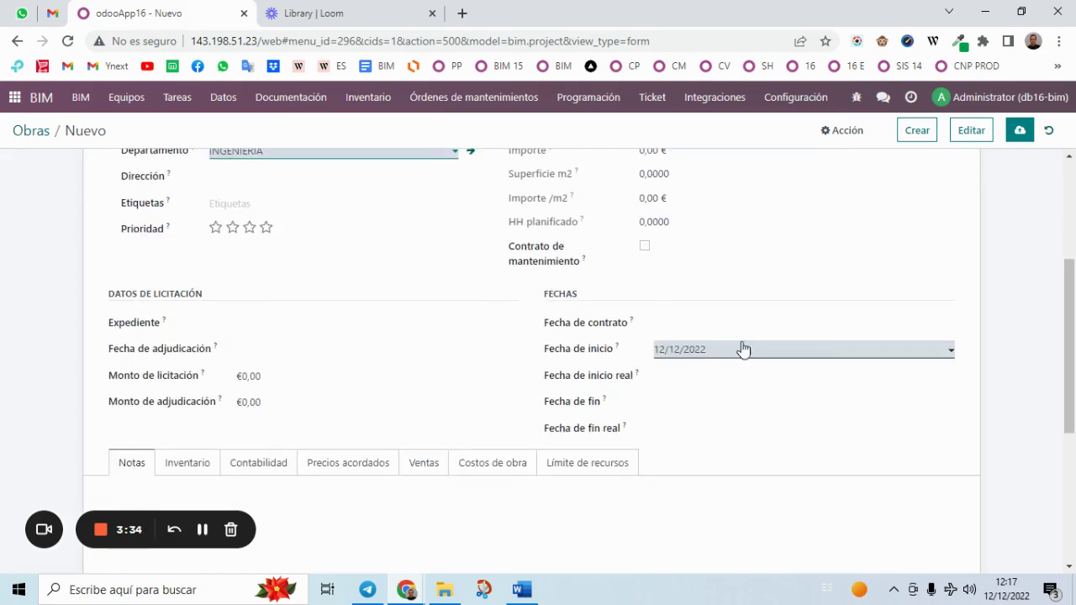
scroll(771, 408, "up", 2)
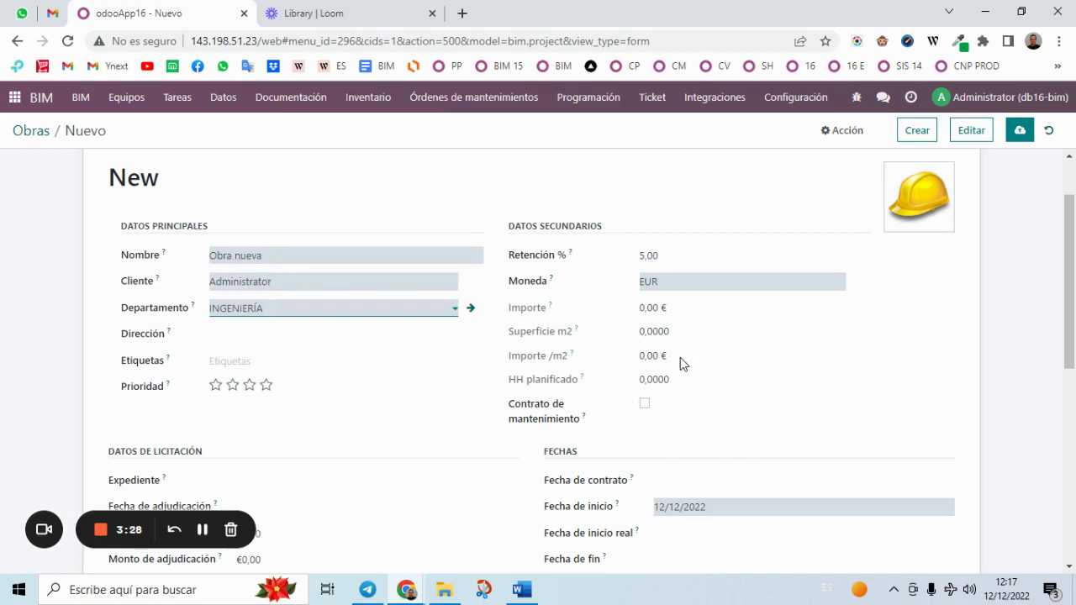
left_click(1019, 132)
scroll(420, 387, "down", 2)
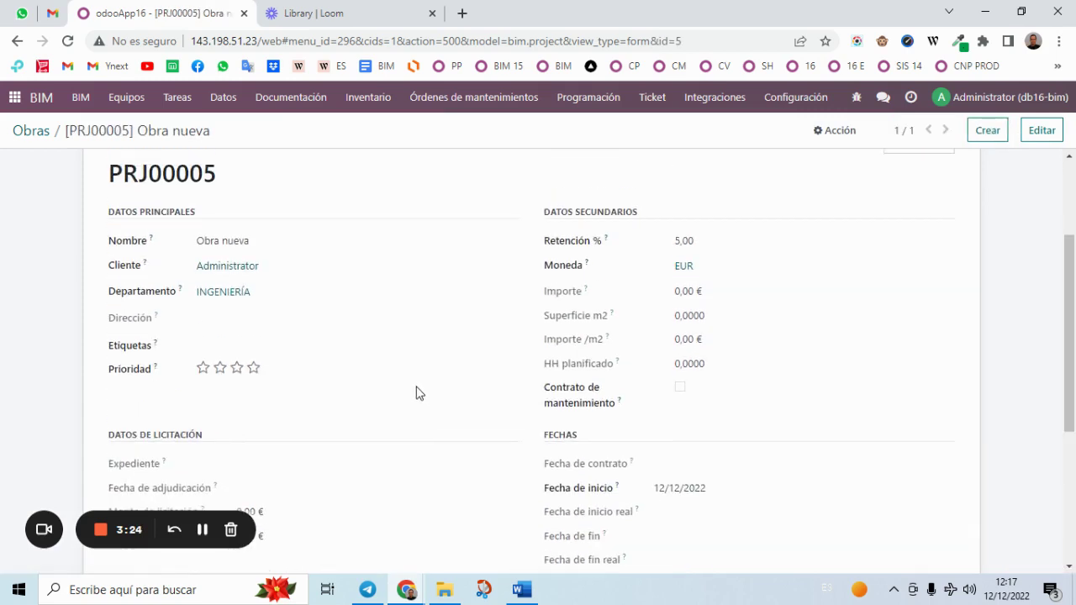
- Reopen the Obra nueva project from the Obras list and examine its main, secondary, bidding and date fields
left_click(25, 131)
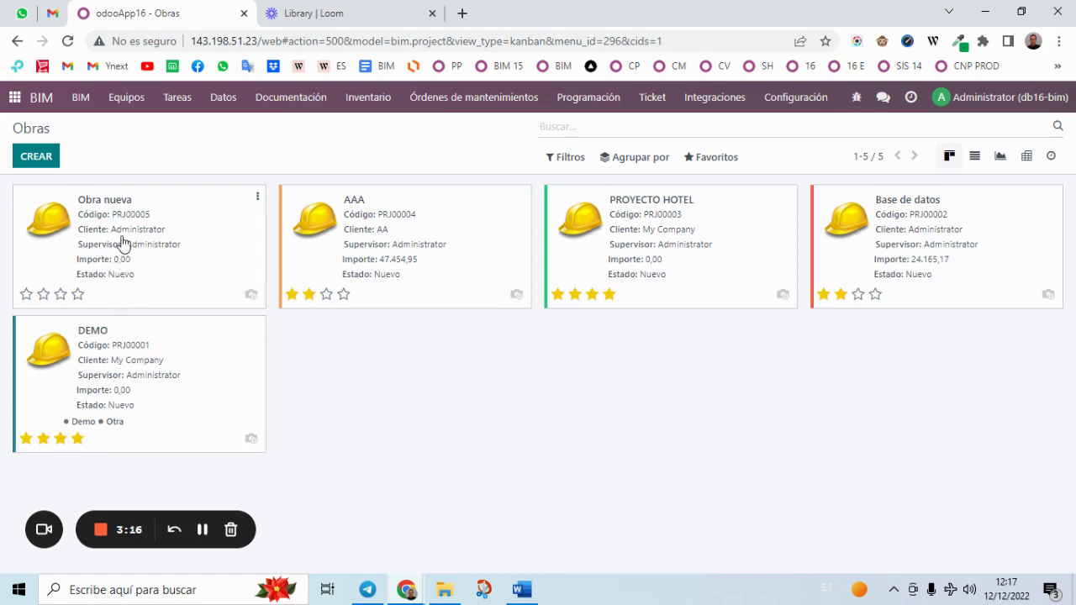
left_click(168, 258)
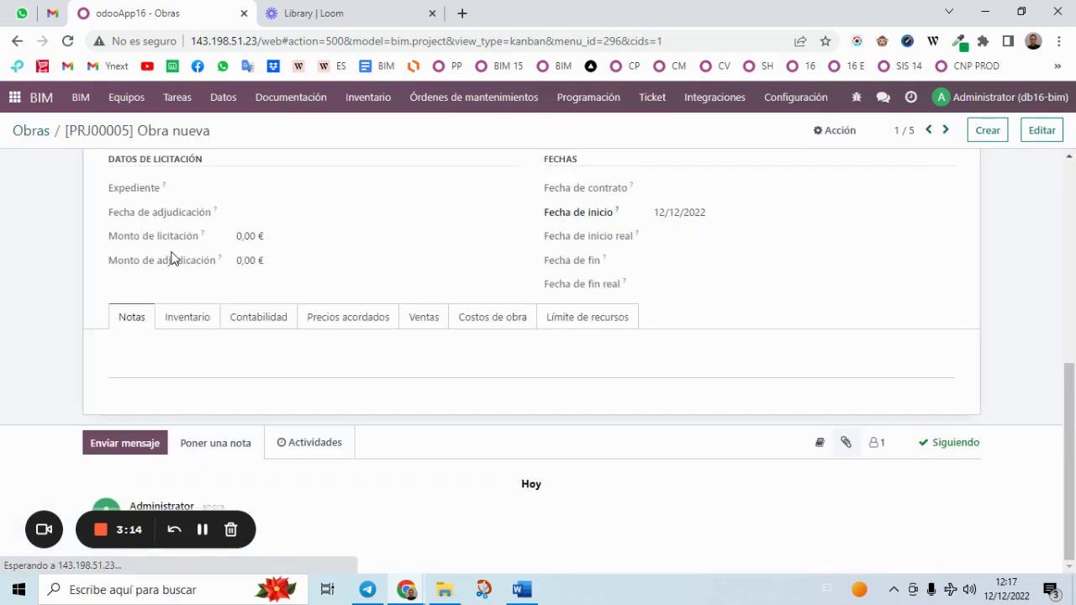
scroll(356, 284, "up", 3)
scroll(353, 353, "up", 2)
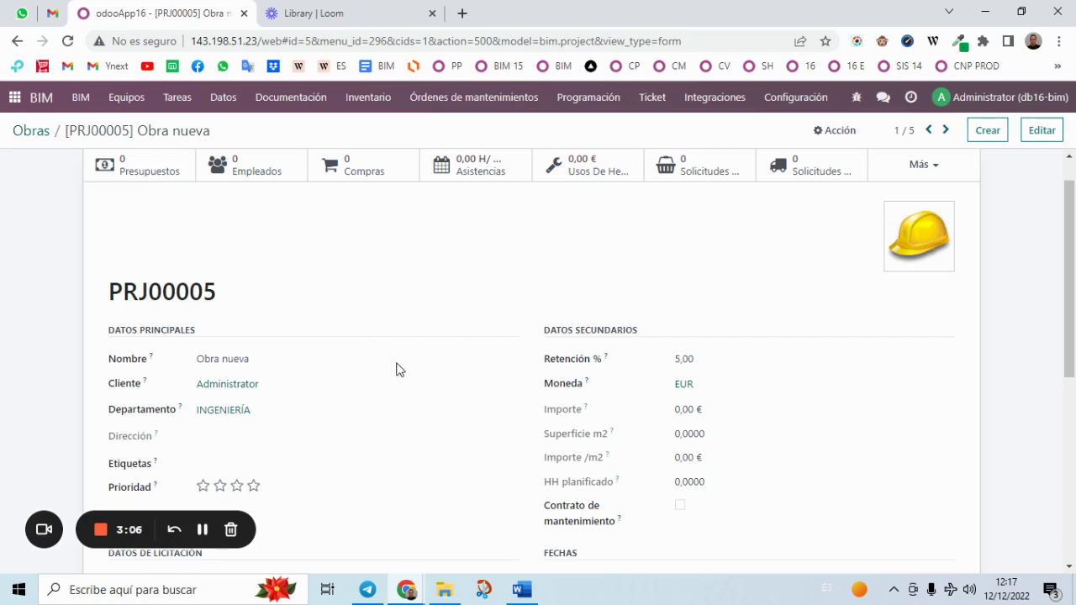
scroll(397, 371, "down", 1)
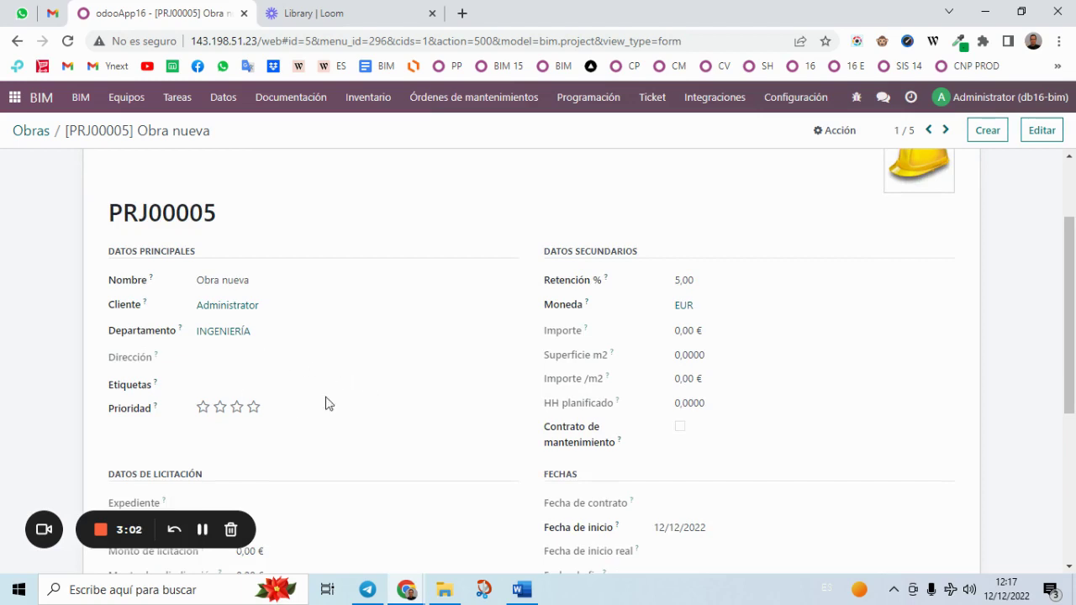
scroll(444, 343, "down", 1)
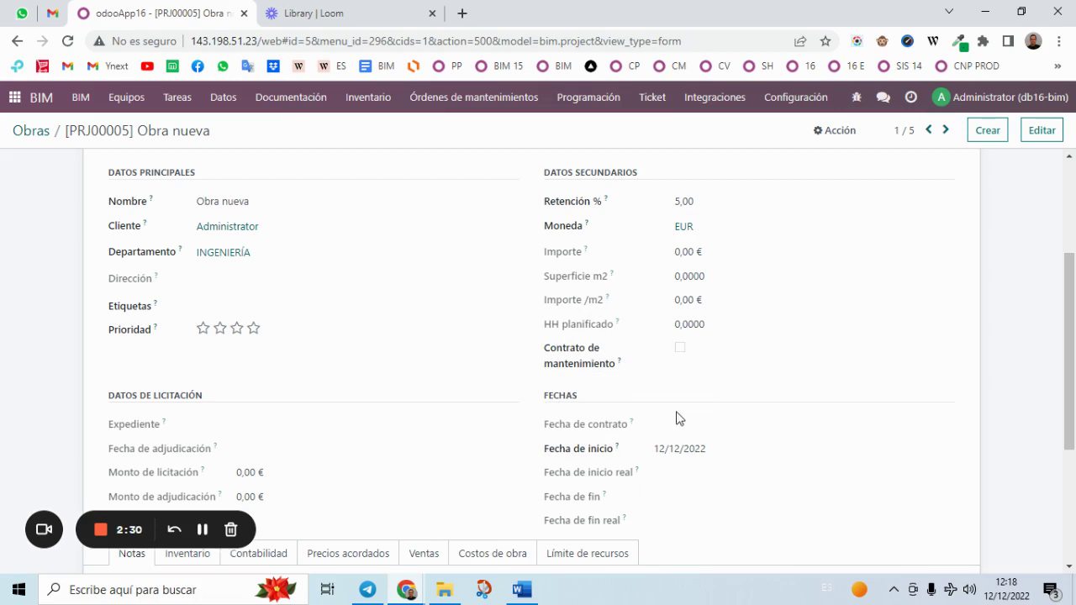
scroll(649, 417, "down", 1)
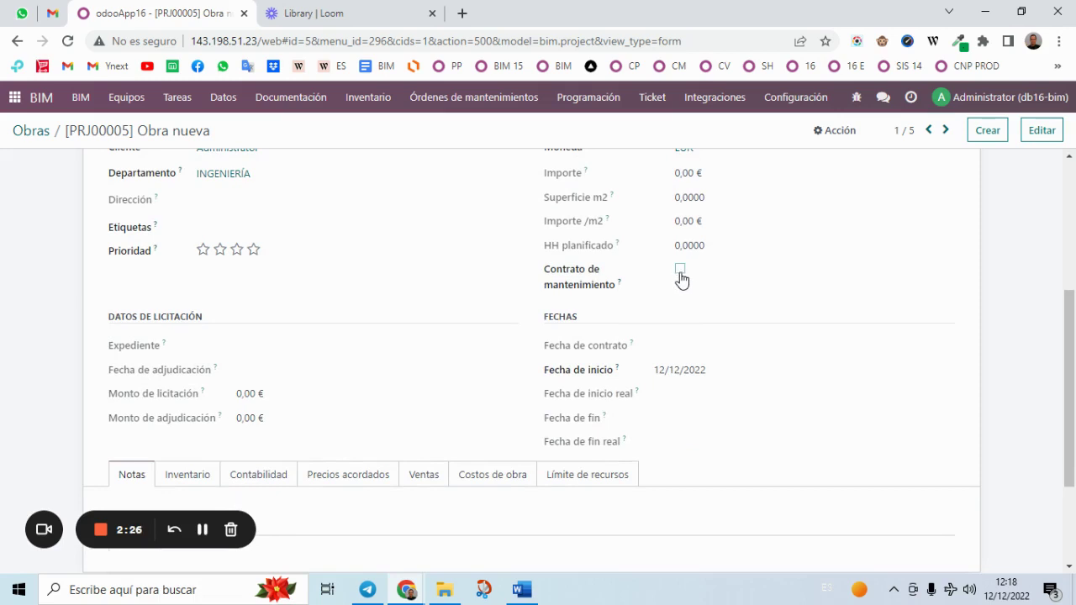
scroll(325, 399, "down", 1)
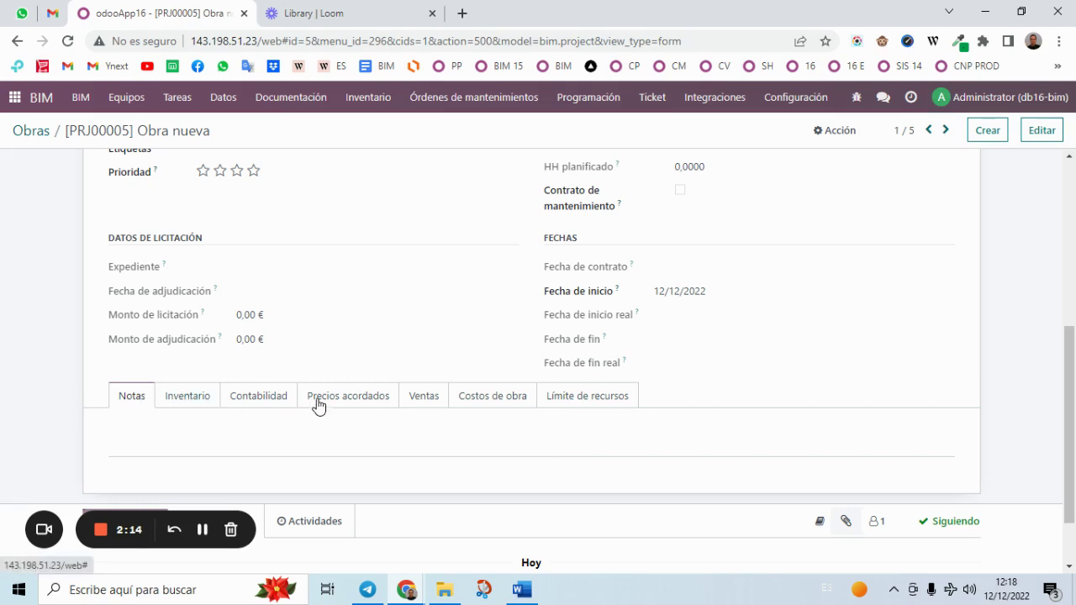
- Examine the project's Inventario, Contabilidad, Precios acordados, Ventas, Costos de obra and Límite de recursos sections
left_click(194, 404)
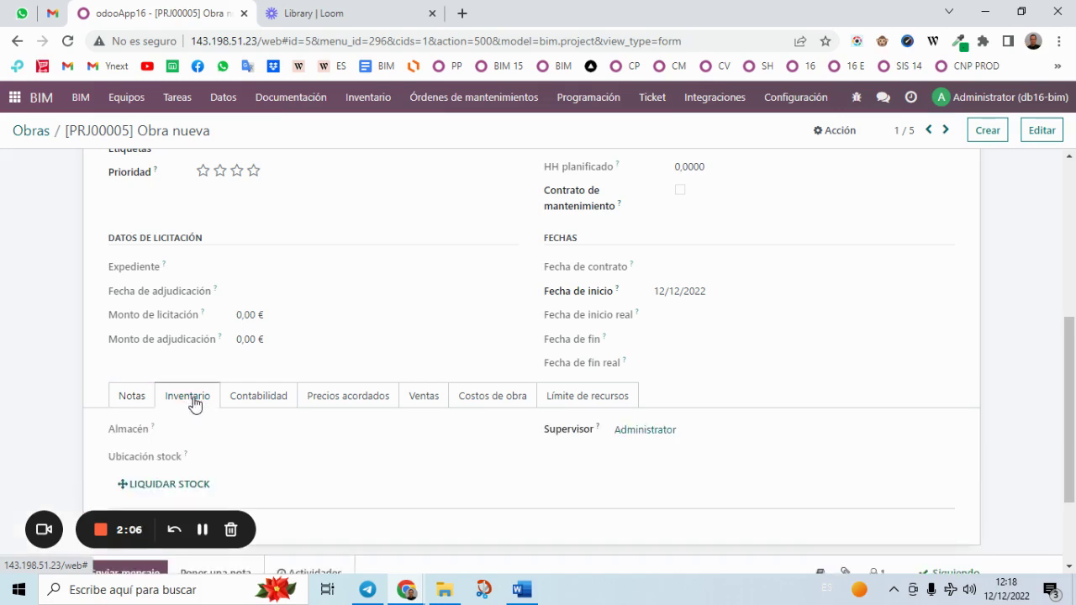
left_click(267, 406)
left_click(332, 407)
left_click(411, 408)
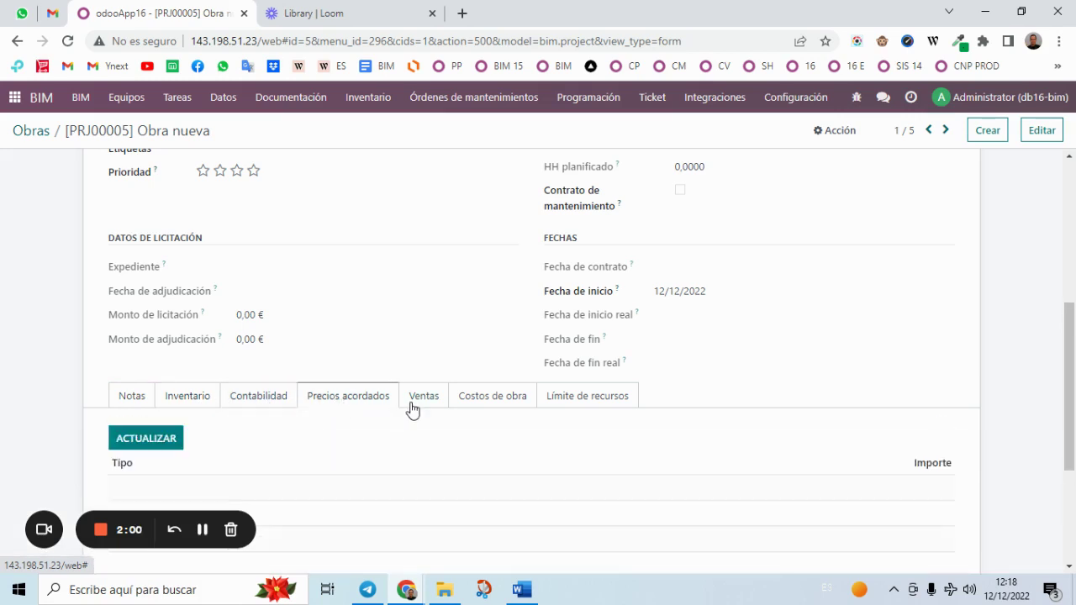
left_click(479, 414)
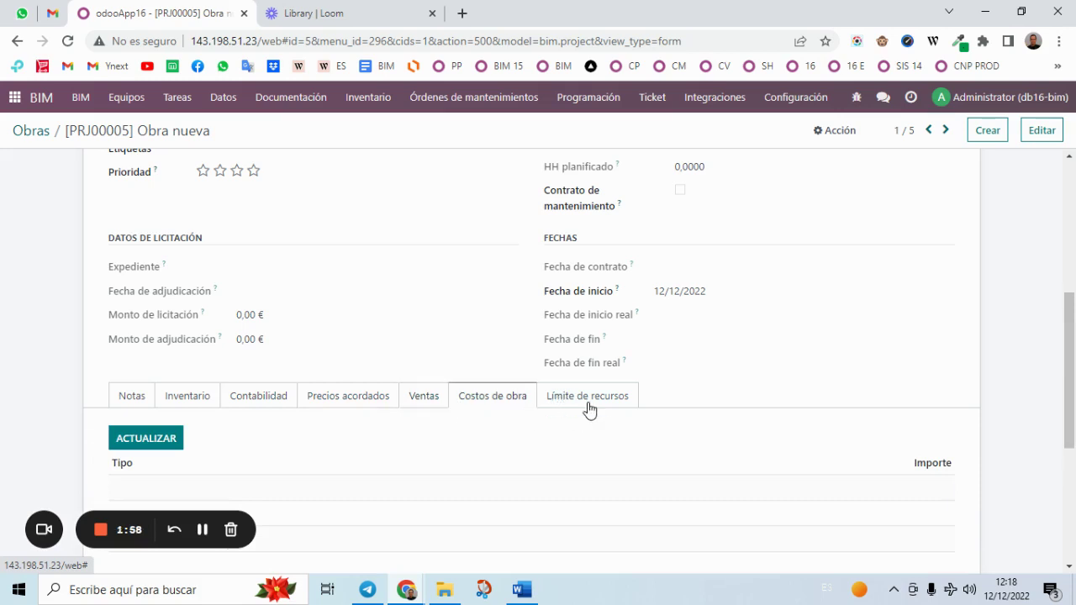
left_click(588, 408)
- Examine the project's linked-record shortcuts, including the additional ones such as Documentos, Tareas, Tickets, Ingresos and Gastos
scroll(404, 465, "up", 2)
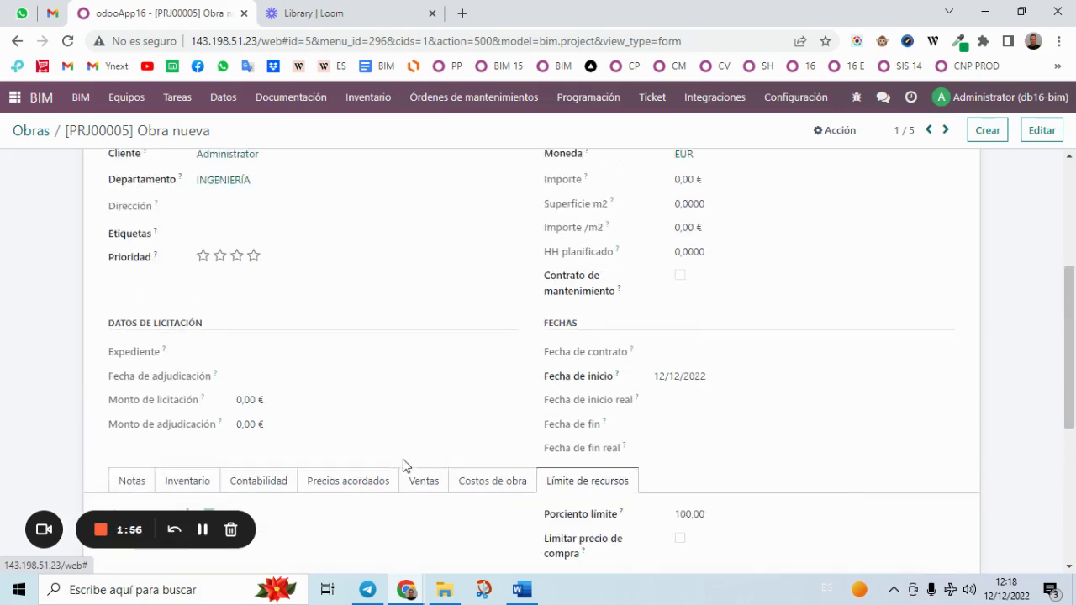
scroll(402, 455, "up", 3)
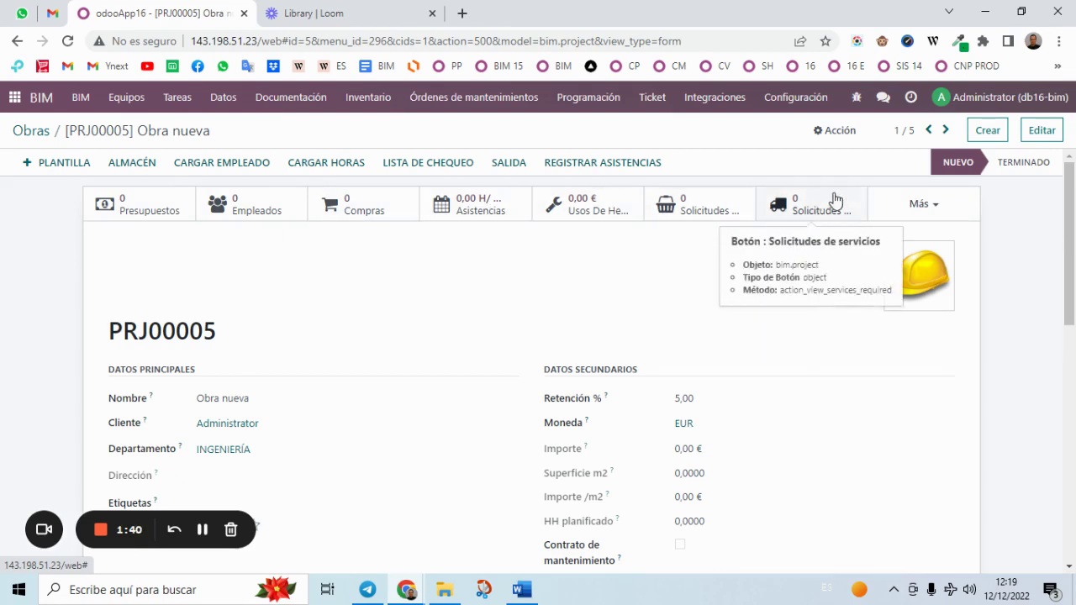
left_click(951, 208)
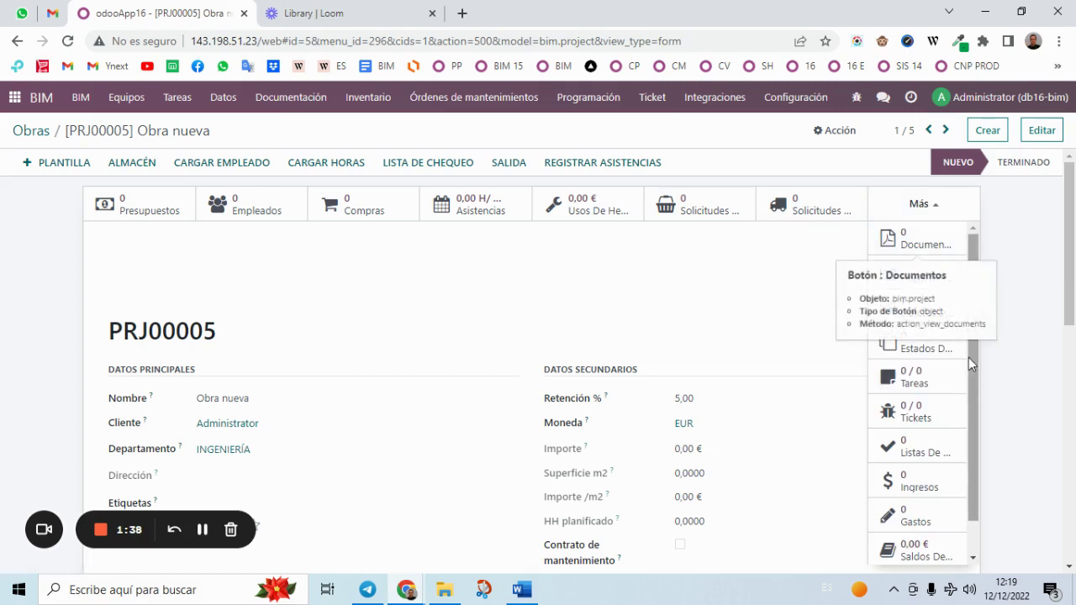
scroll(931, 392, "down", 3)
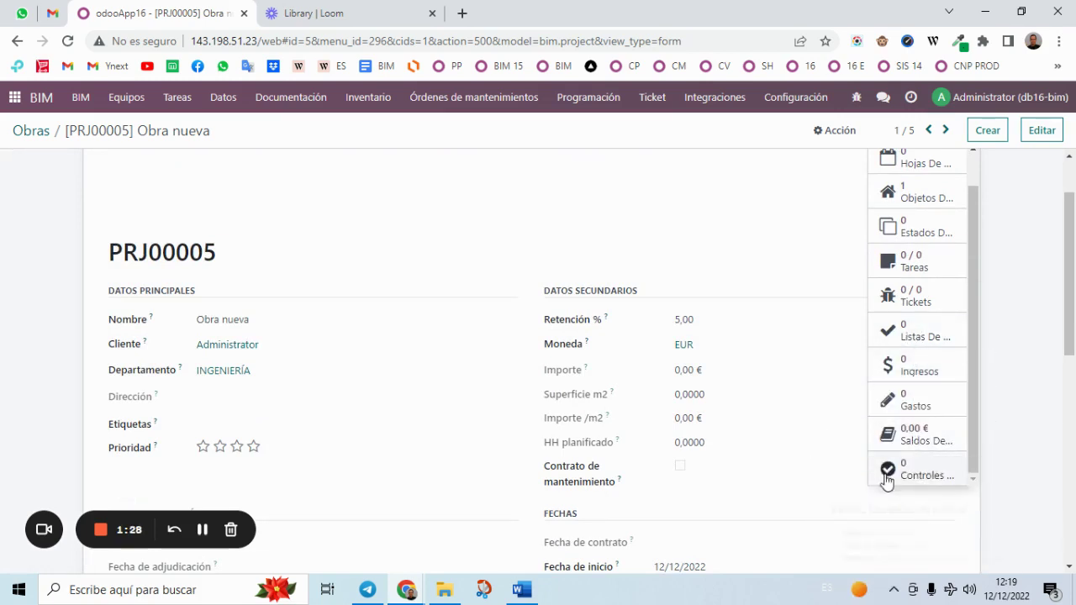
scroll(931, 373, "up", 1)
scroll(931, 373, "up", 2)
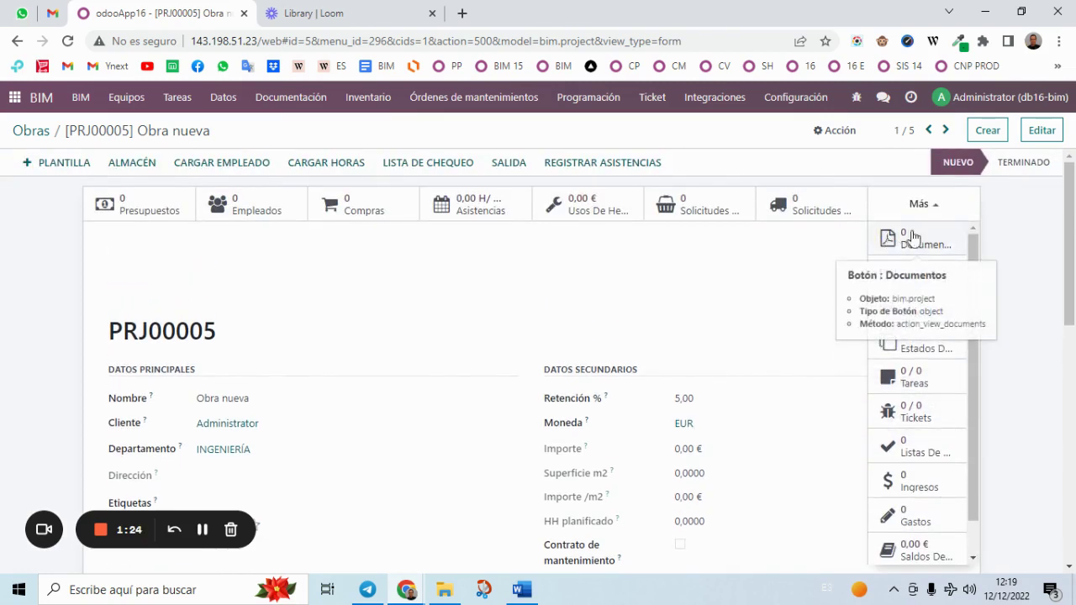
left_click(728, 293)
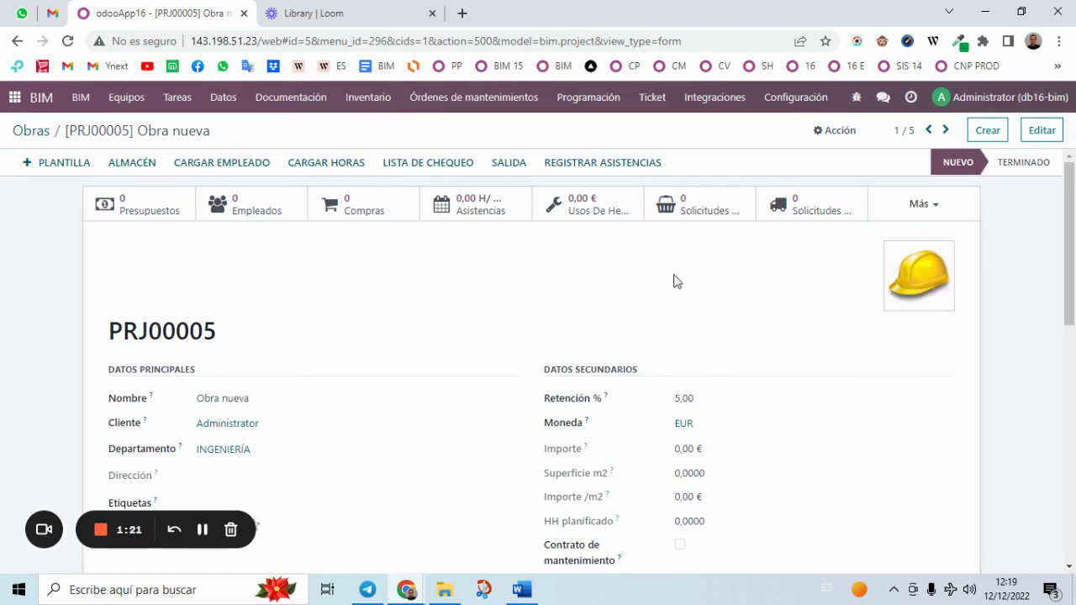
- Look over the BIM module's configuration options and return to the Obras project list
left_click(795, 99)
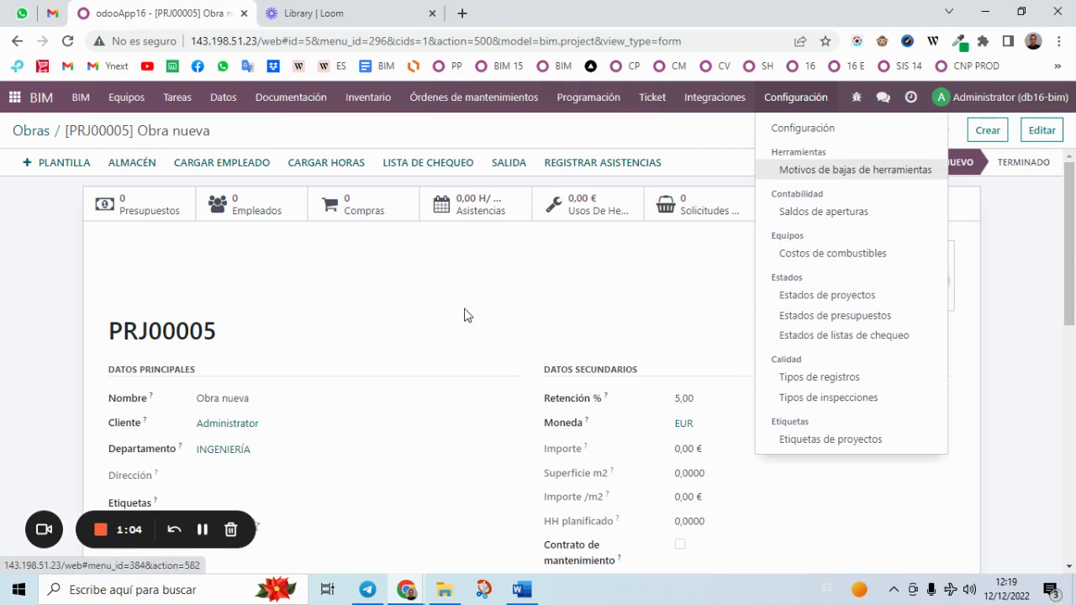
left_click(498, 338)
scroll(421, 437, "down", 1)
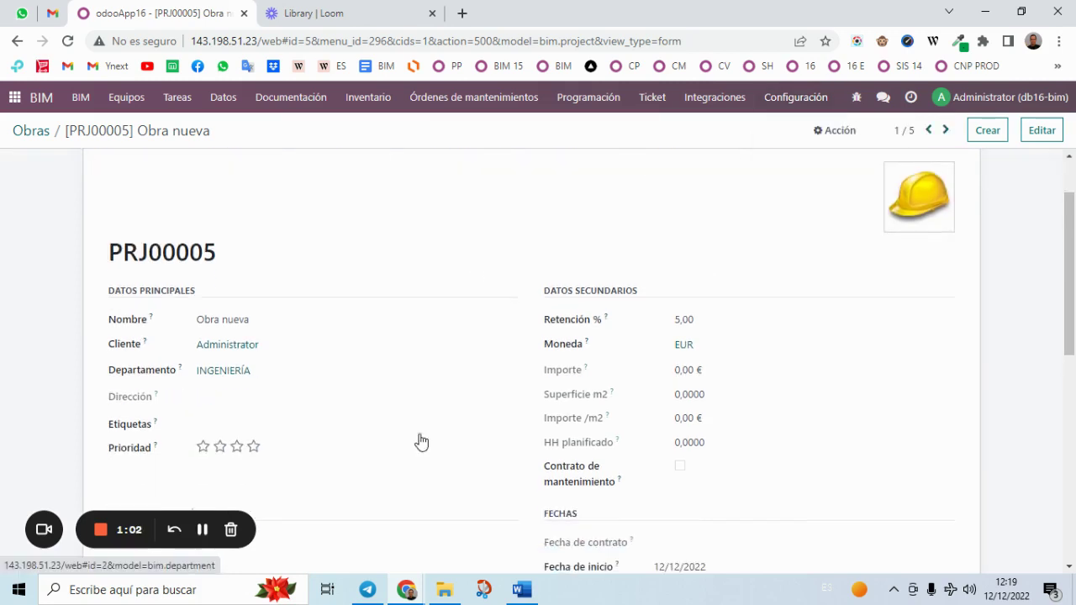
scroll(420, 445, "up", 1)
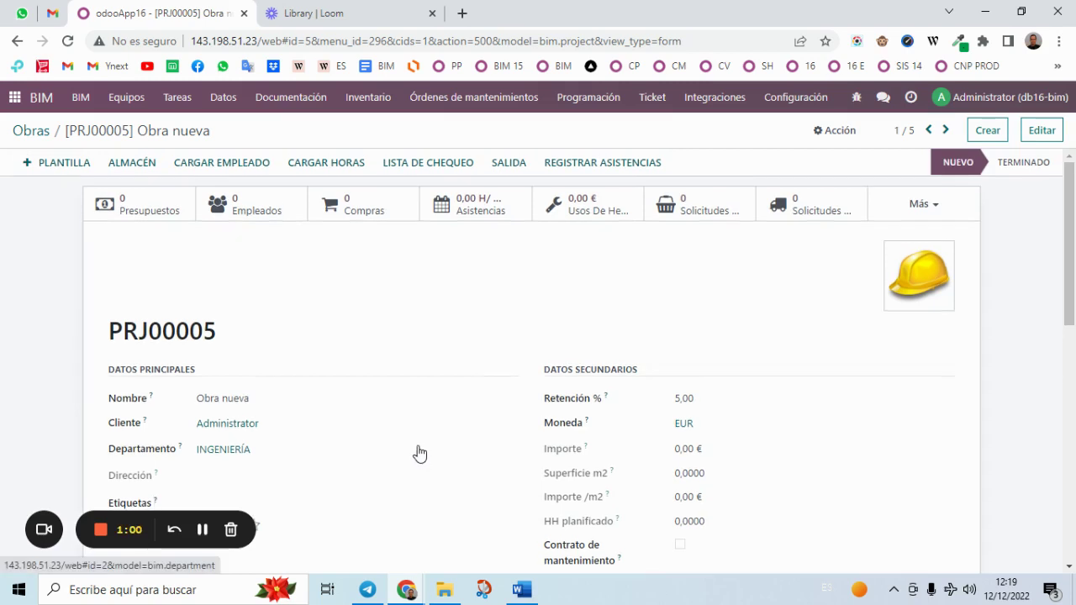
left_click(27, 133)
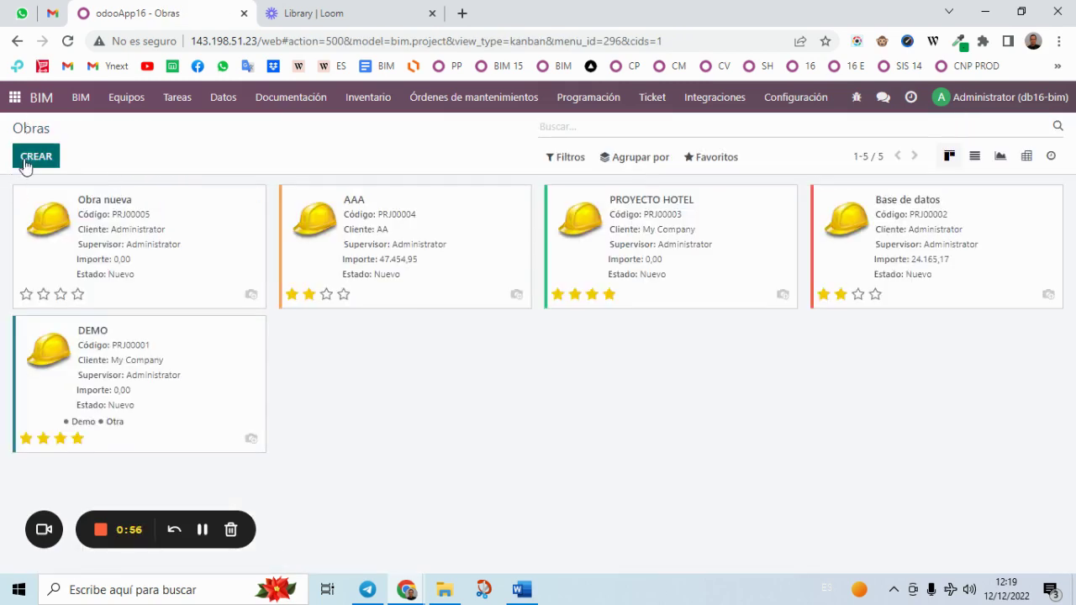